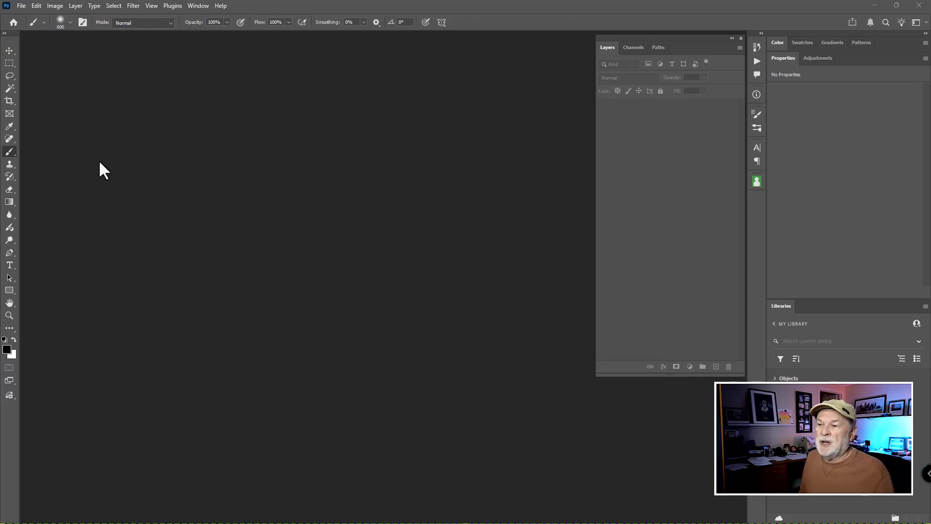
Create a 12 x 8 inch RGB document at 300 pixels/inch with white contents, and fill the canvas with black.
click(22, 7)
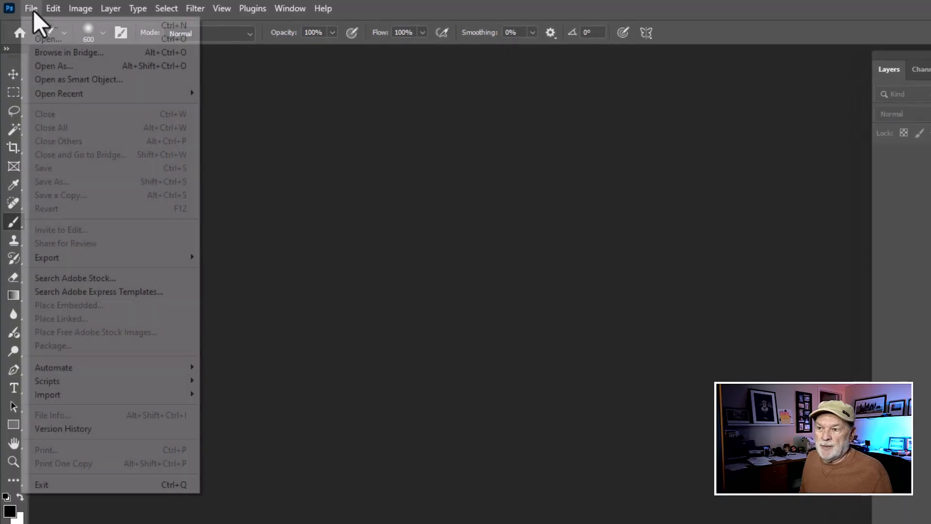
click(45, 29)
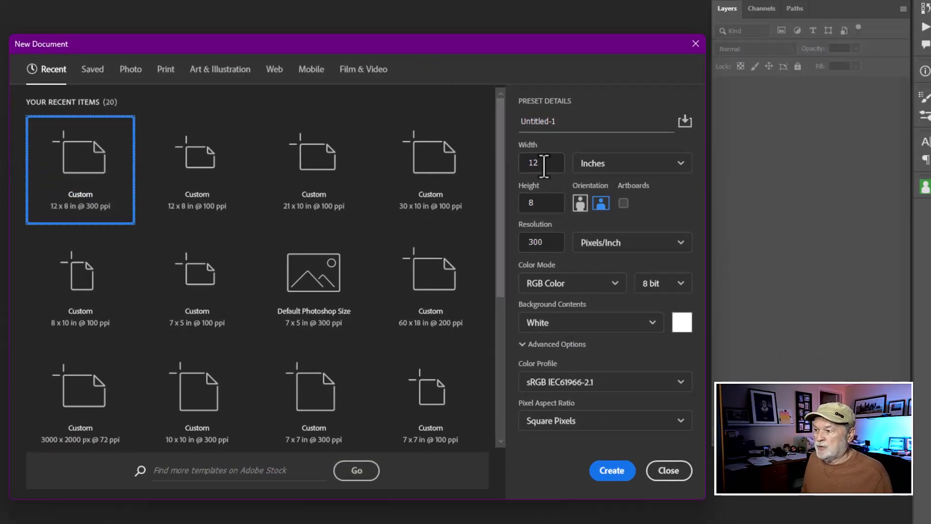
key(ctrl)
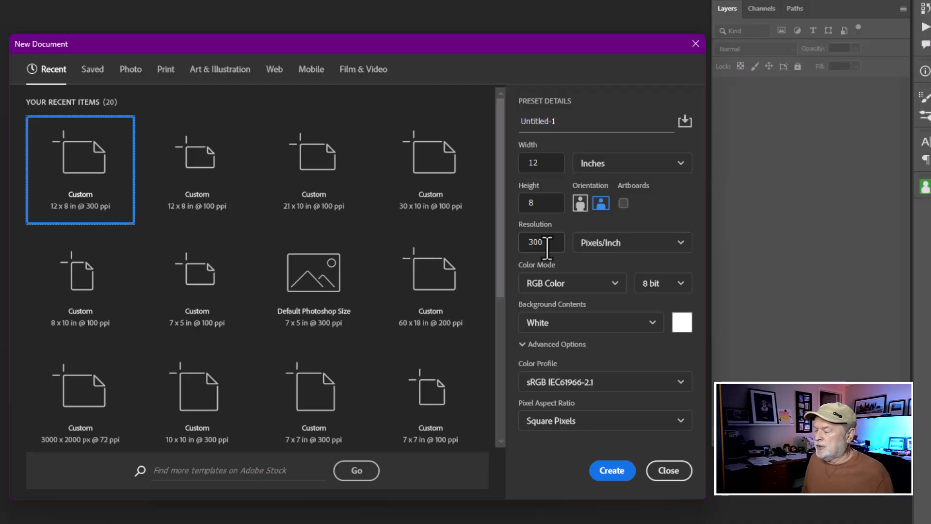
click(616, 471)
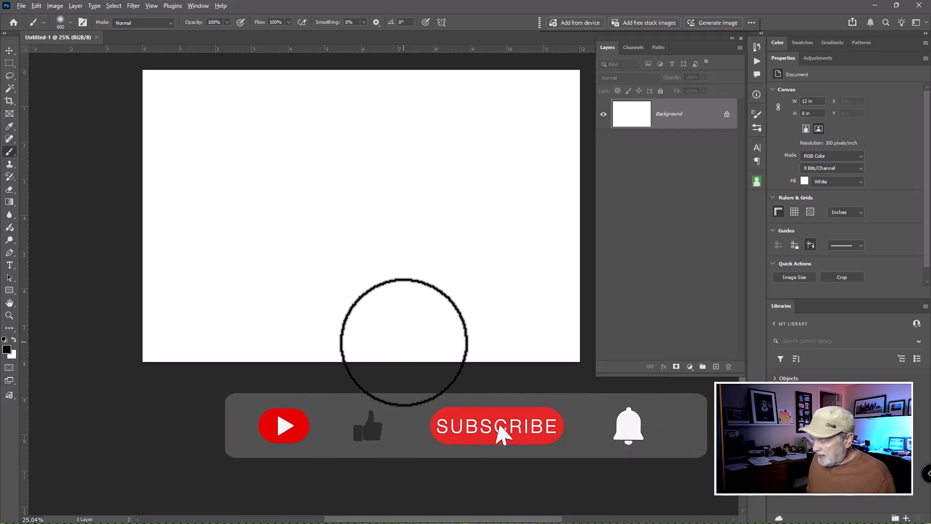
key(alt+BackSpace)
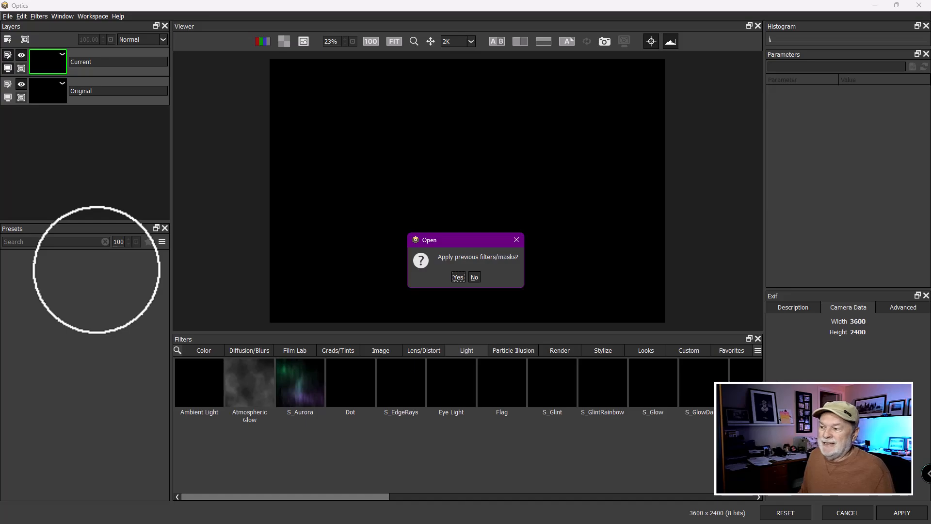
In Optics, decline the previous filters and masks, and apply the S_Aurora light filter with the Light 4 preset.
click(474, 278)
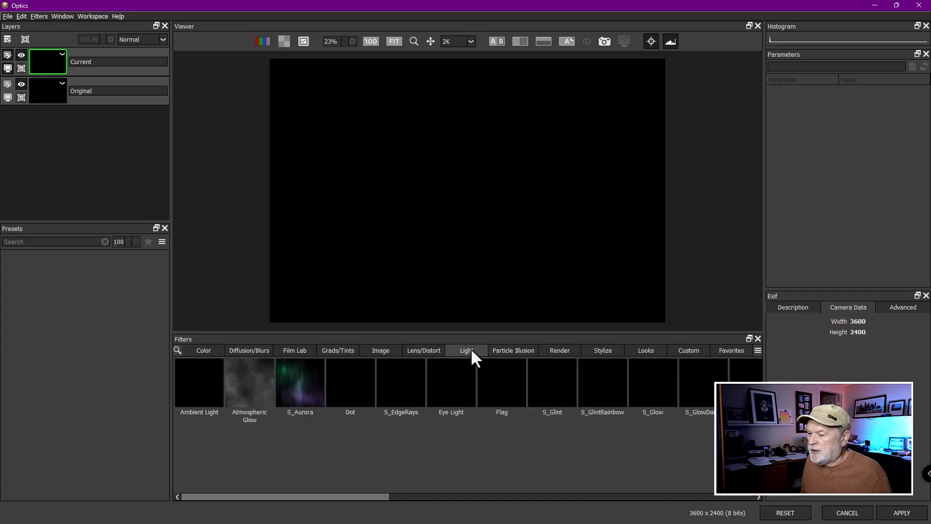
click(249, 395)
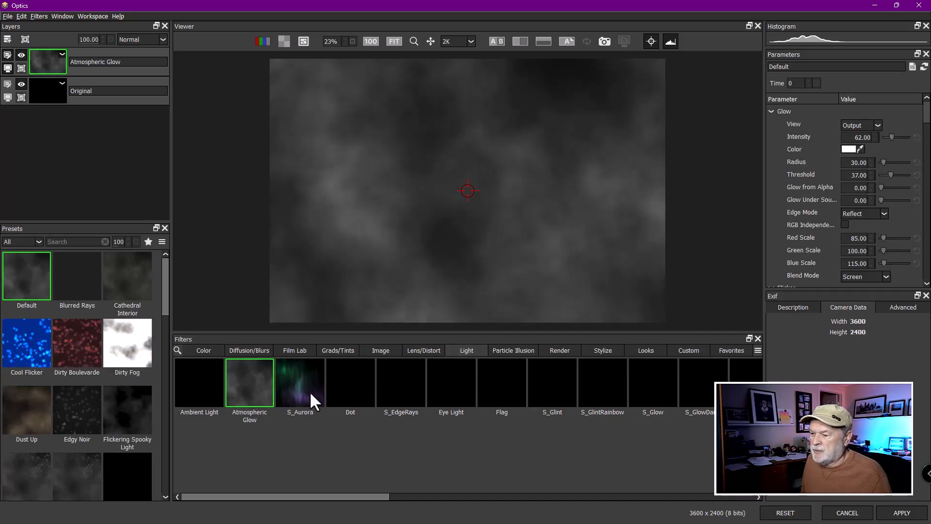
click(309, 392)
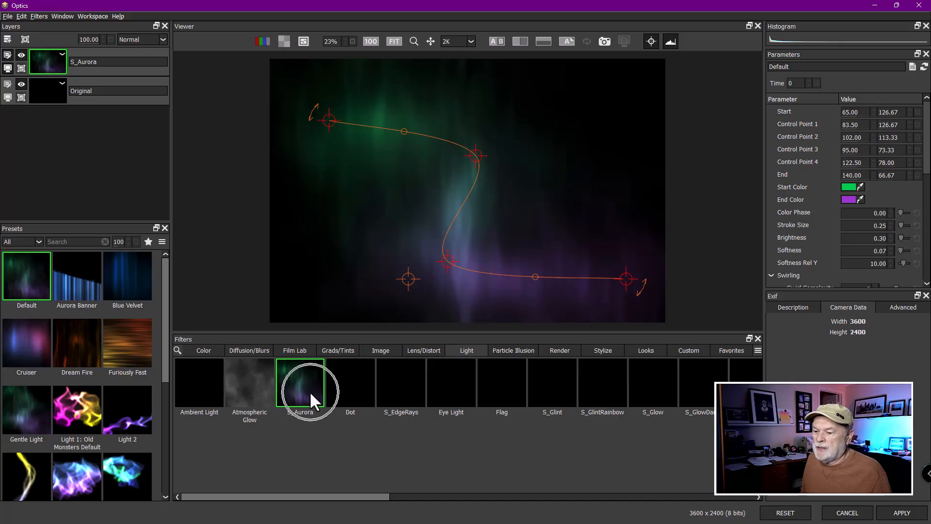
click(71, 479)
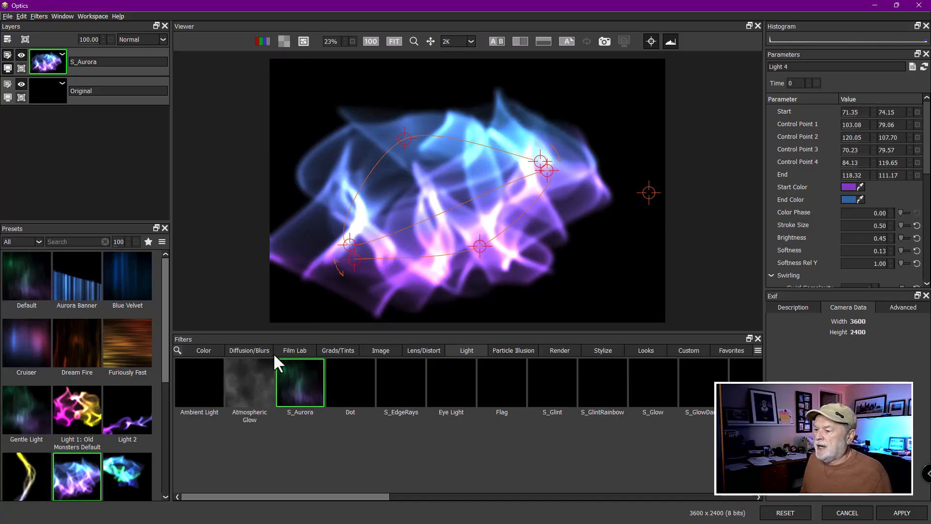
Reshape the aurora path by moving its Start, End and Control Point 3, set Control Point 1 X to 113.08, and apply the effect.
drag(352, 258, 379, 208)
drag(540, 161, 549, 141)
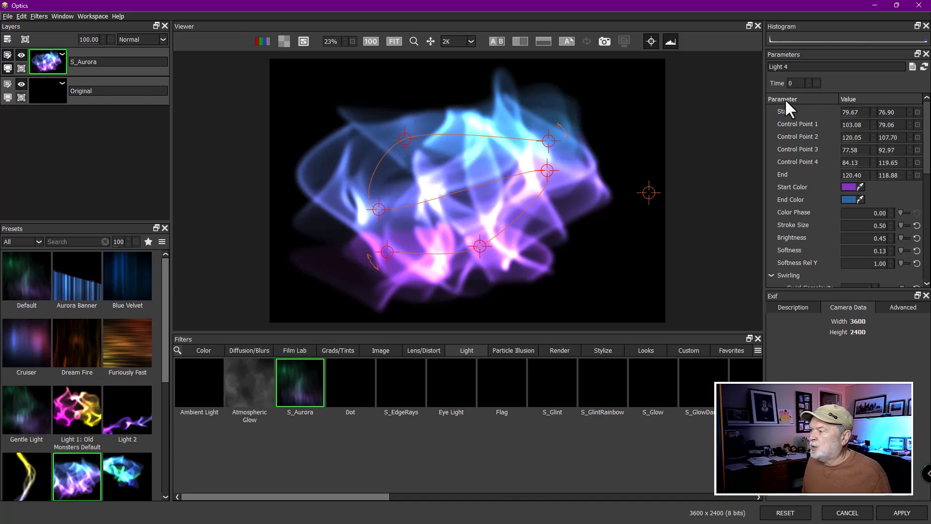
key(ctrl)
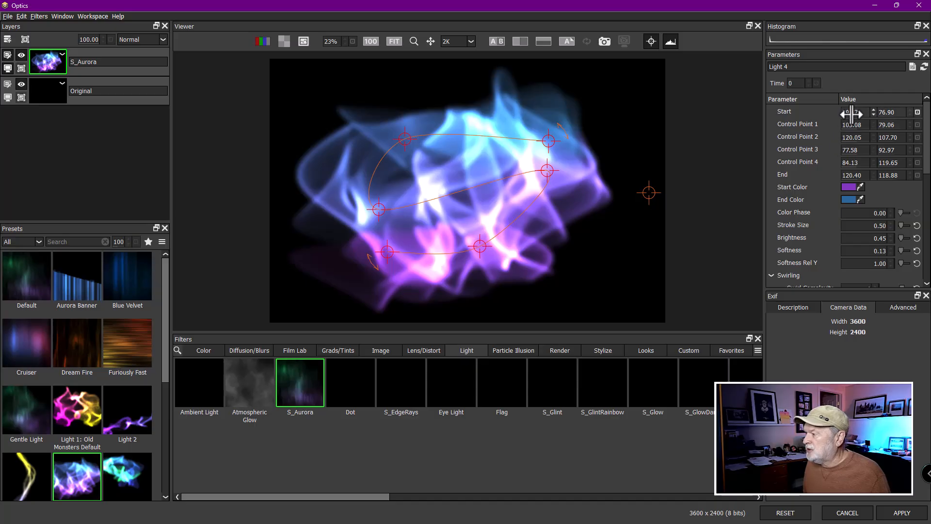
key(ctrl)
drag(846, 125, 856, 125)
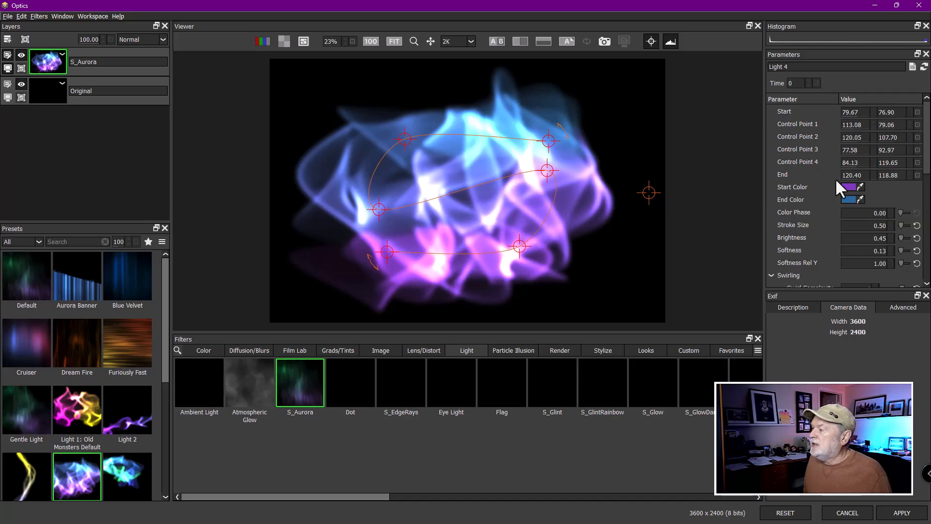
mouse_move(926, 172)
mouse_down()
mouse_move(926, 275)
mouse_move(920, 170)
mouse_up()
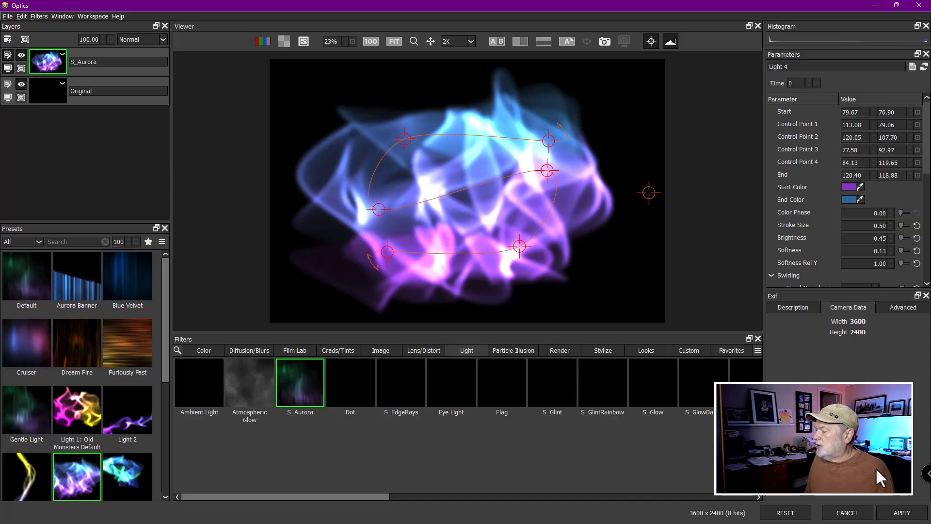
click(902, 513)
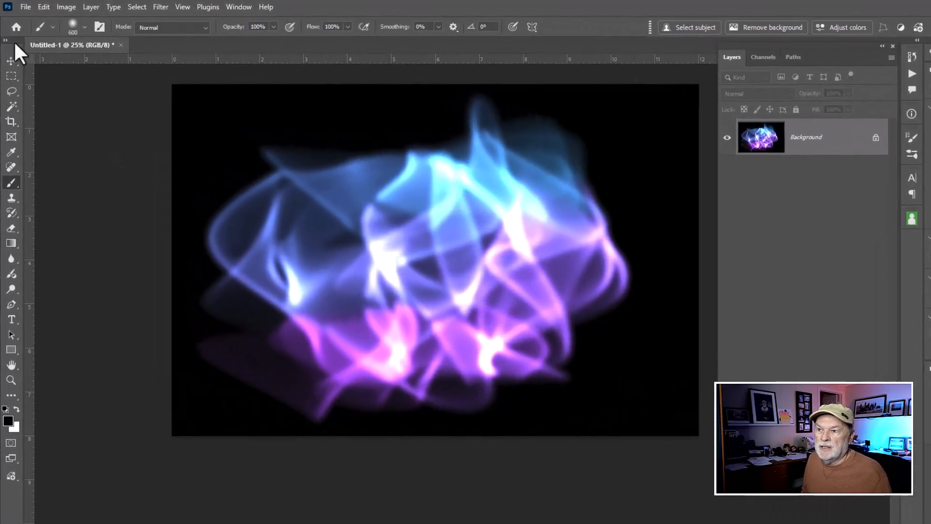
Save a copy as Untitled-1.jpg in the Sample Image folder at JPEG quality 12, and close the document without saving changes.
click(27, 7)
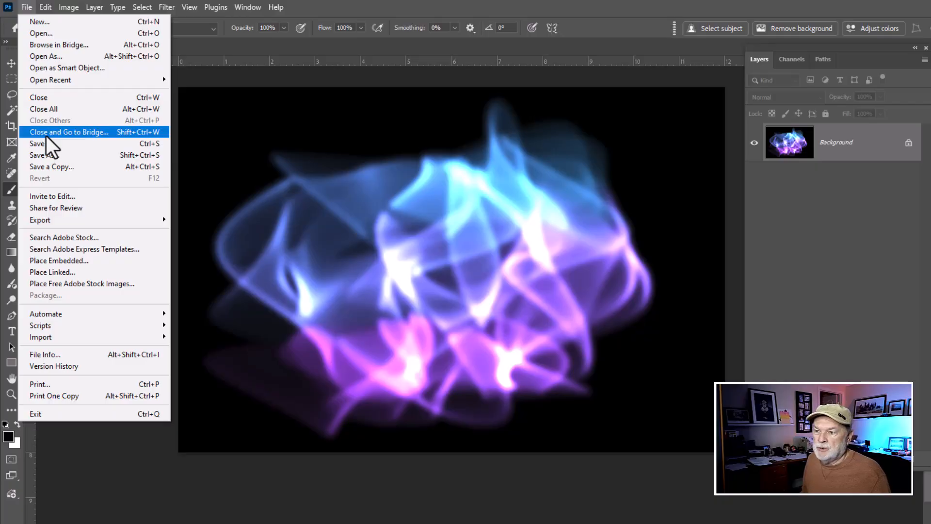
click(47, 170)
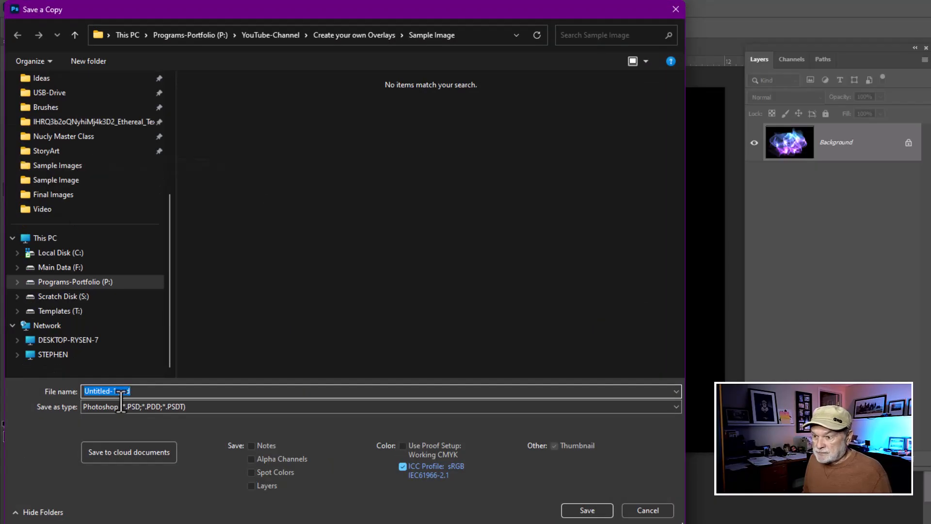
click(198, 407)
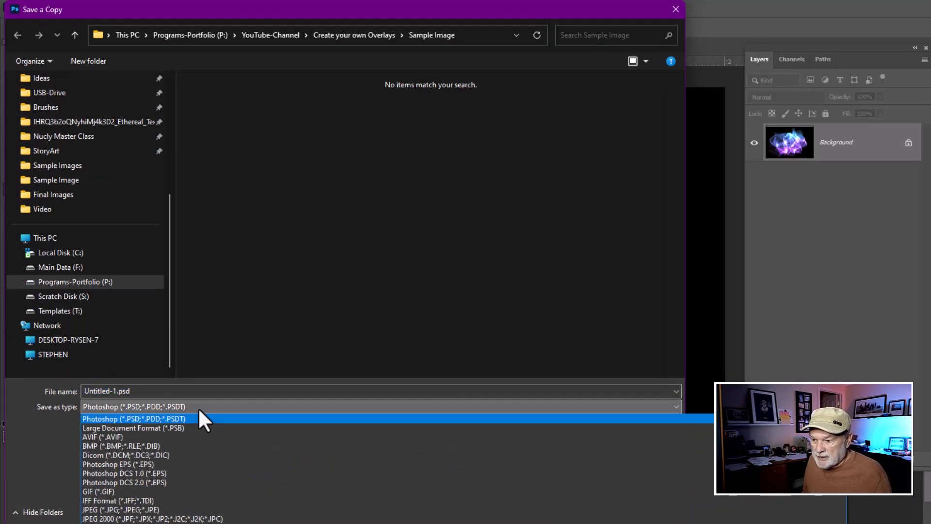
click(142, 509)
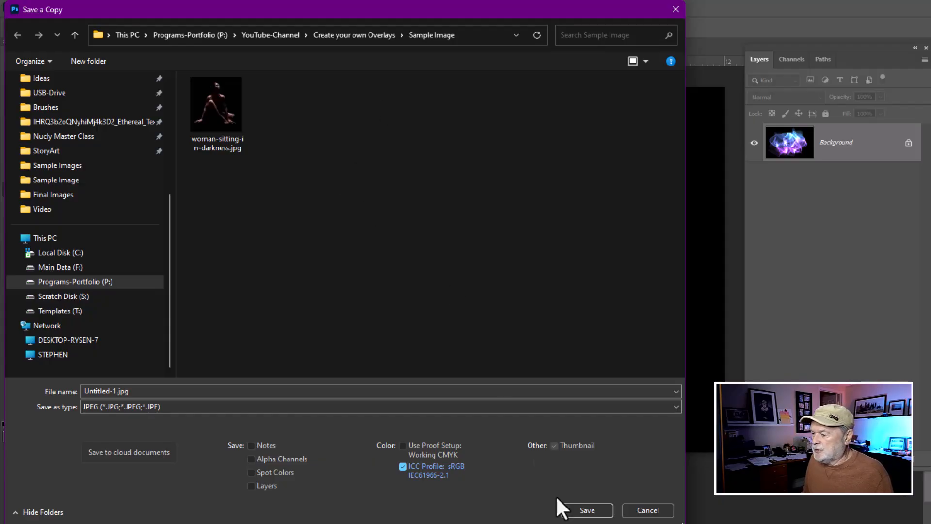
click(588, 512)
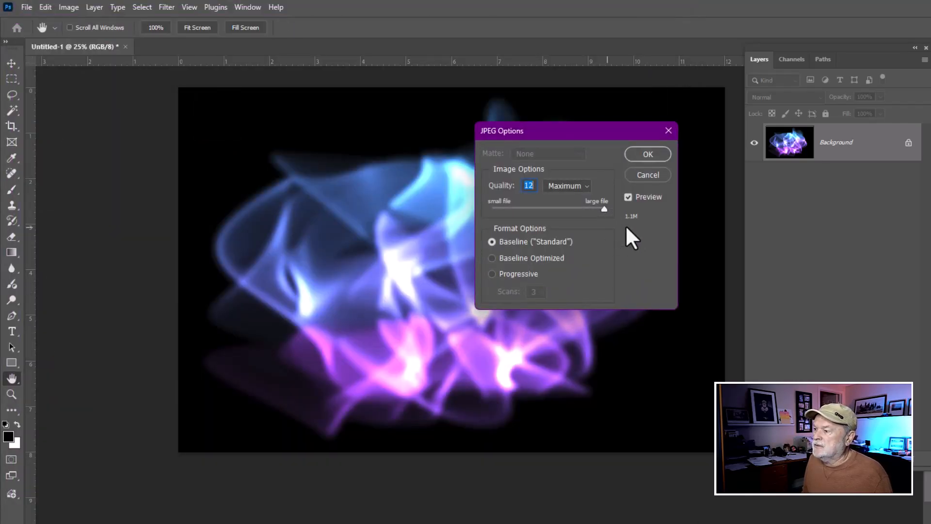
click(653, 155)
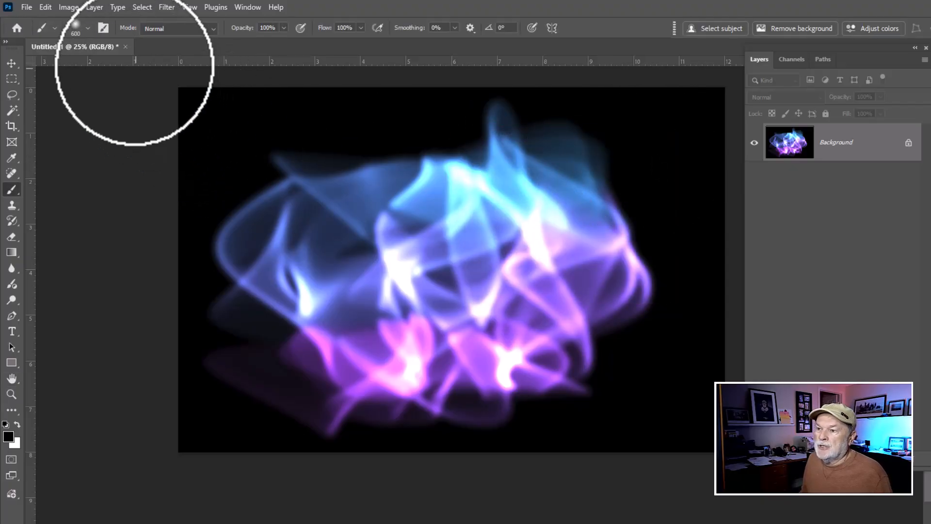
click(125, 46)
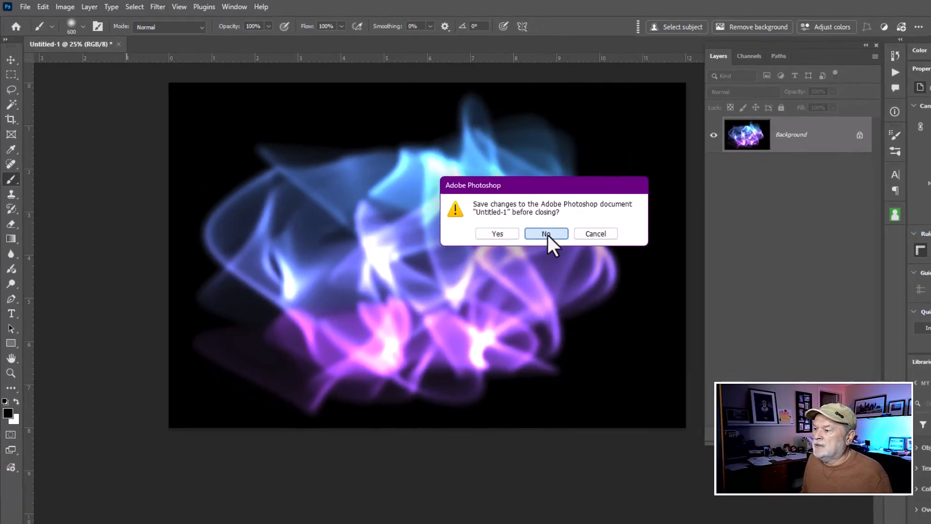
click(547, 234)
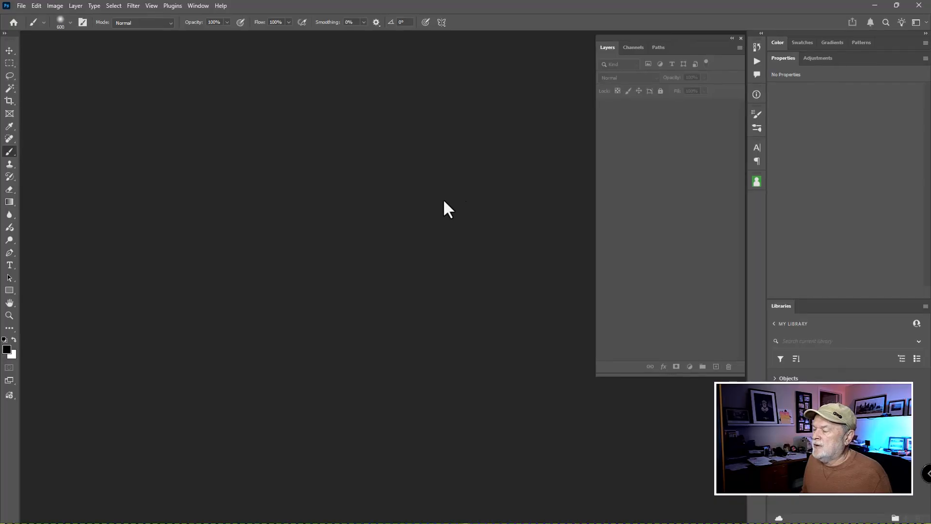
Open Untitled-1.jpg and woman-sitting-in-darkness.jpg together from the Sample Image folder.
key(ctrl+o)
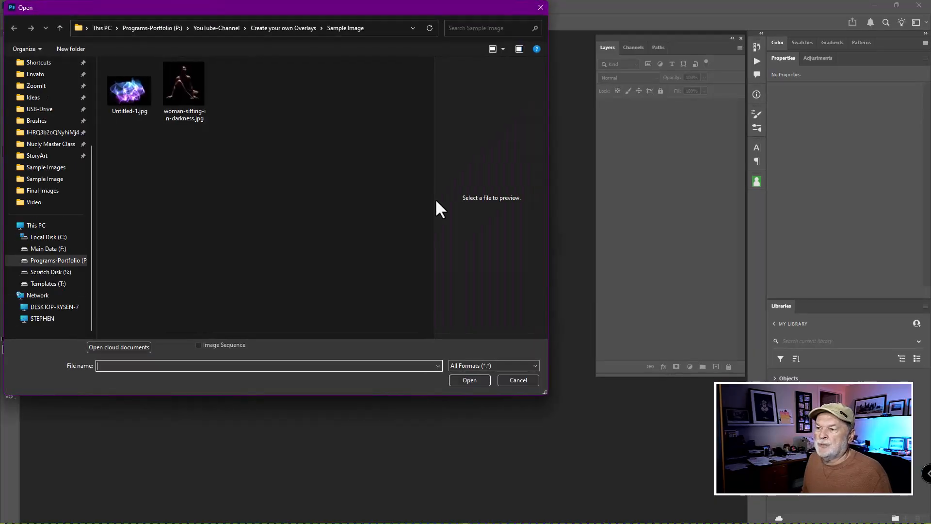
click(135, 102)
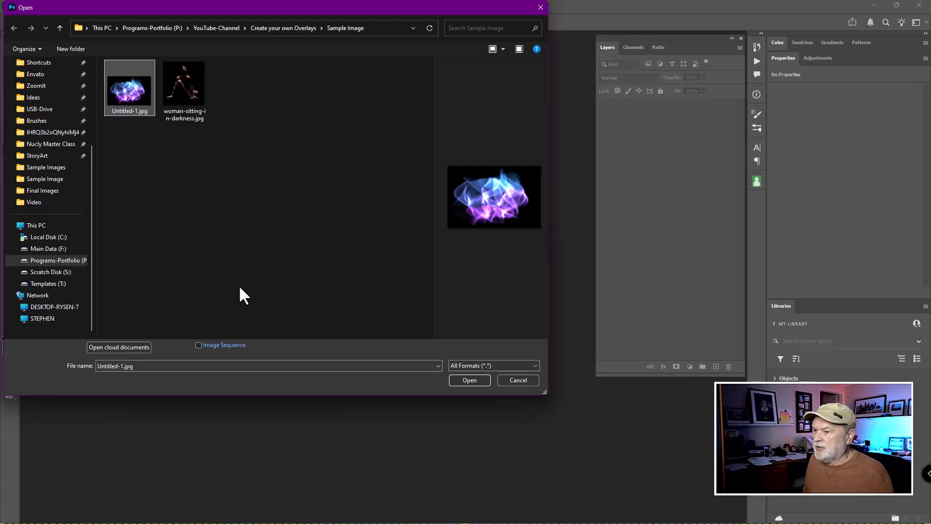
ctrl+click(184, 85)
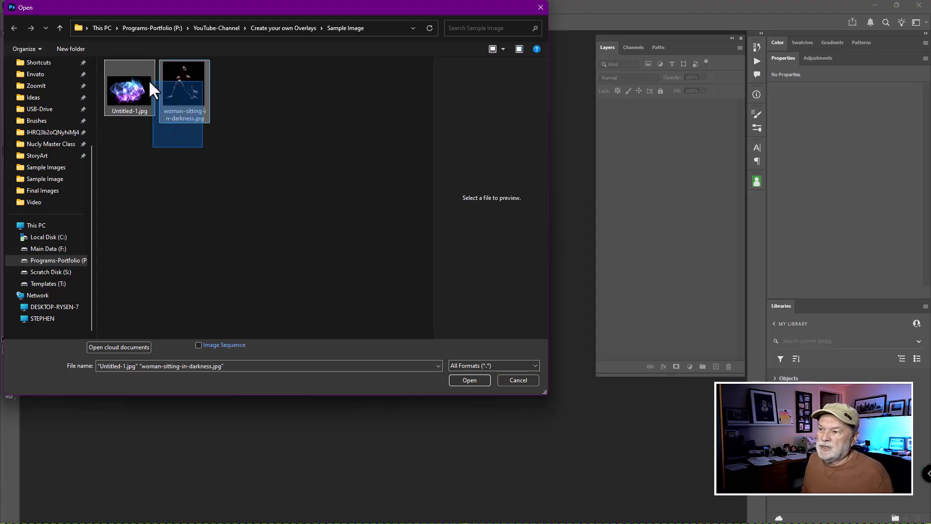
click(469, 380)
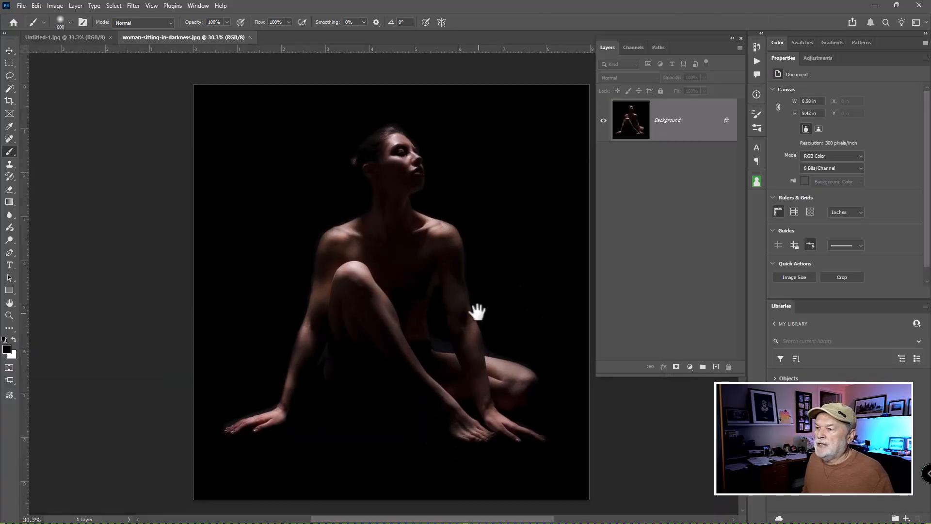
Duplicate the woman image's Background layer and mask the copy to the automatically selected subject.
scroll(478, 311, down, 1)
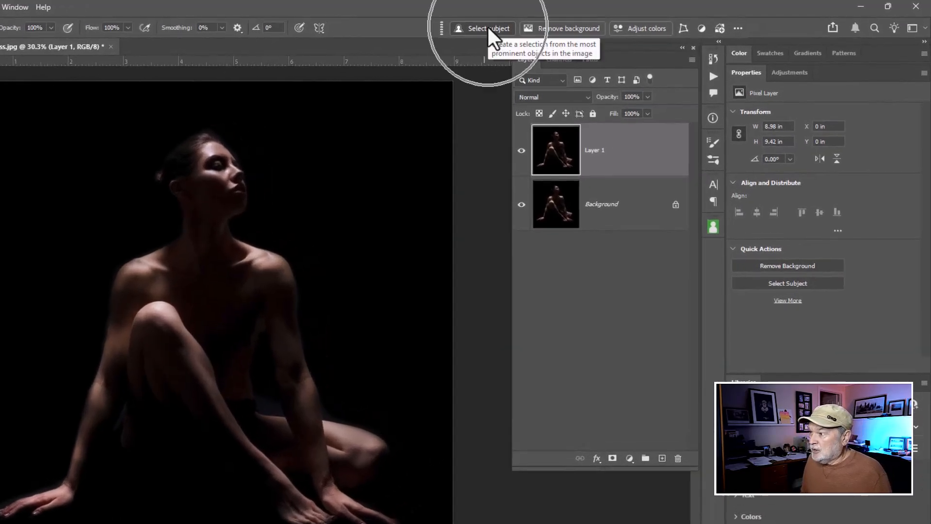
click(489, 29)
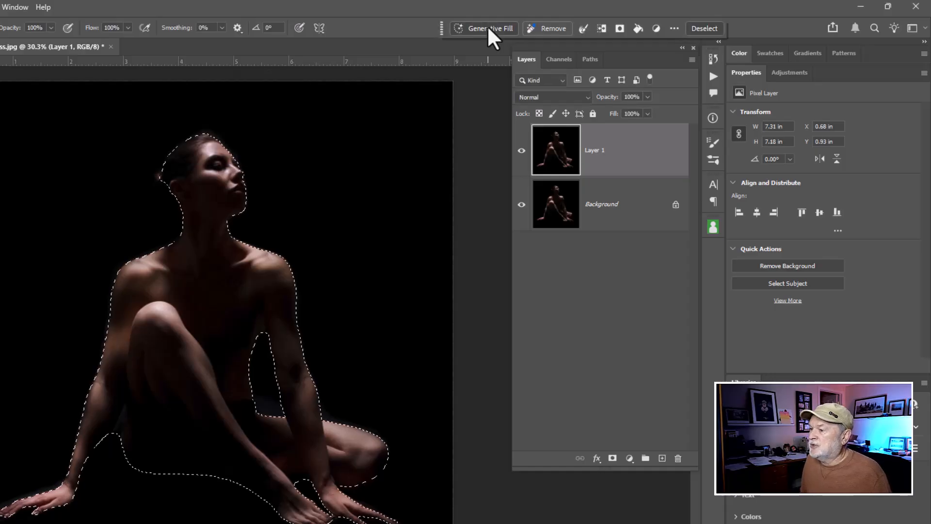
click(612, 459)
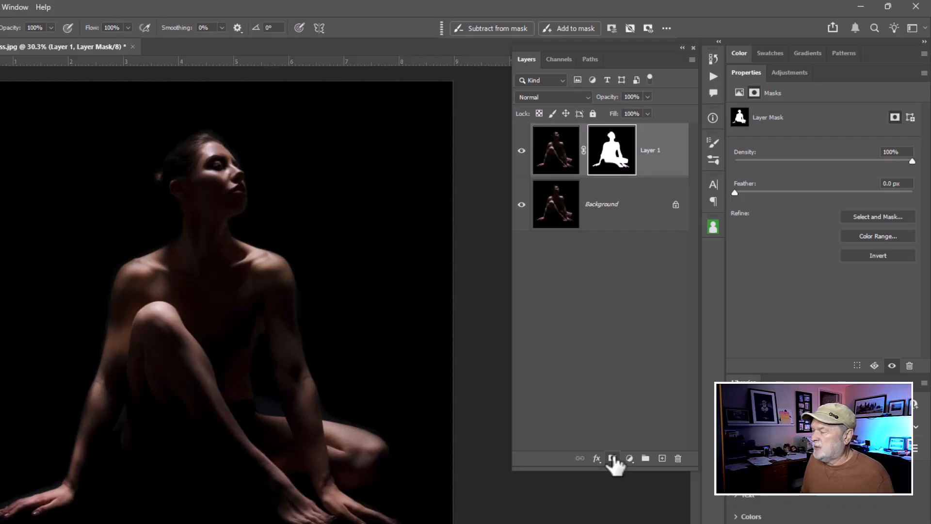
Hide the masked subject layer and copy the Untitled-1.jpg overlay into the woman image directly above the Background layer.
click(521, 151)
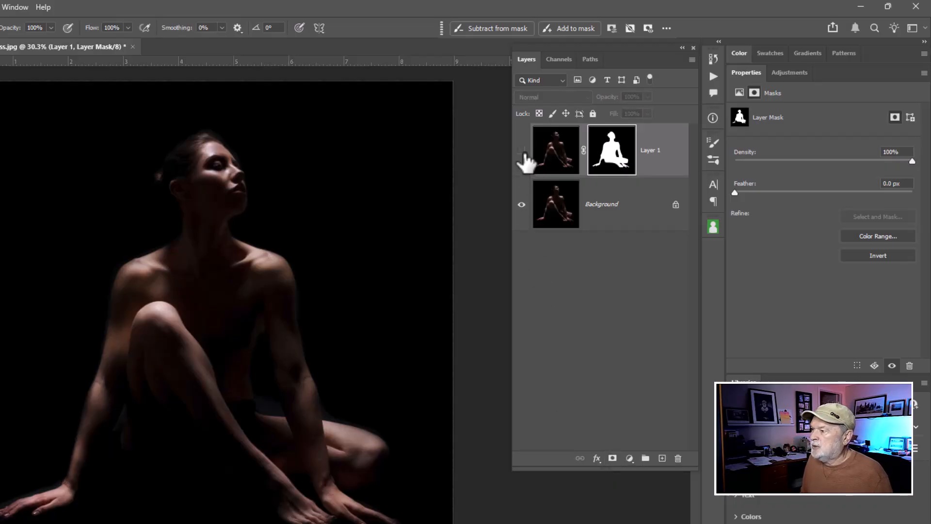
click(550, 163)
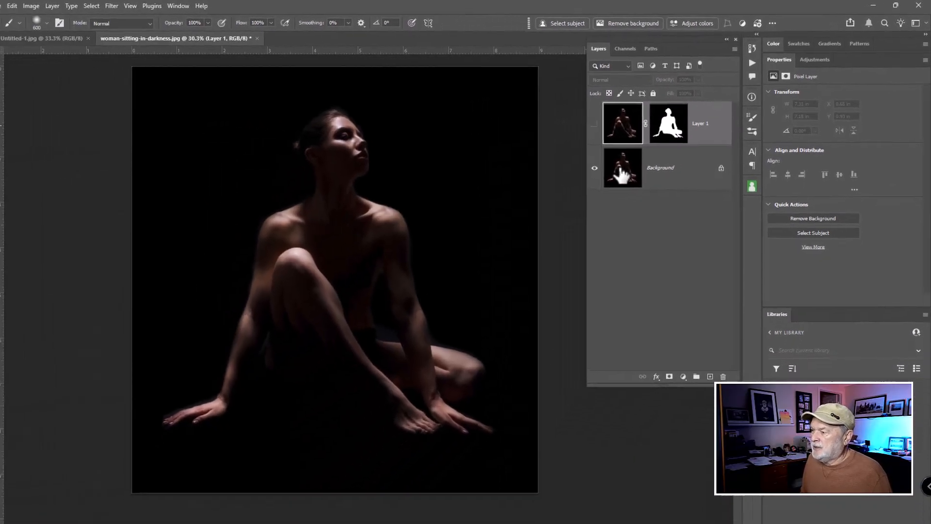
click(622, 170)
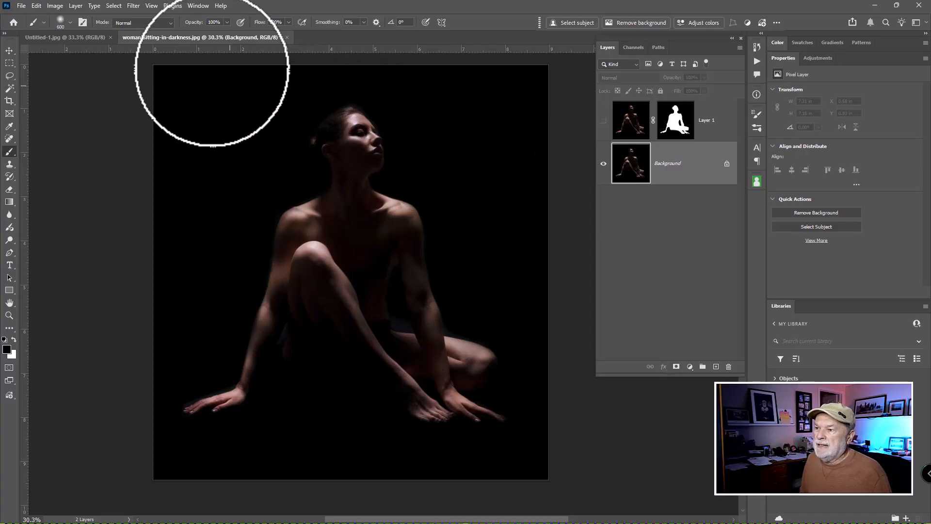
click(87, 39)
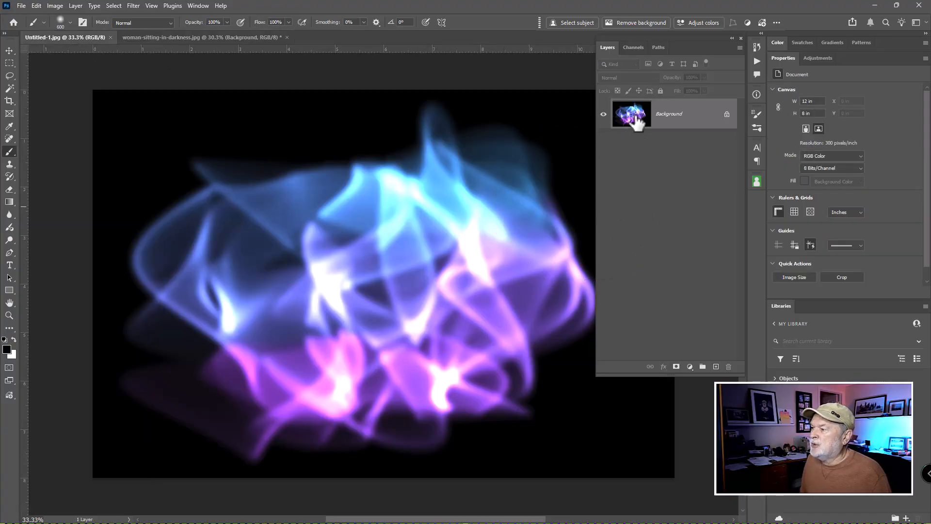
mouse_move(635, 123)
mouse_down()
mouse_move(183, 45)
mouse_move(183, 38)
mouse_move(372, 311)
mouse_up()
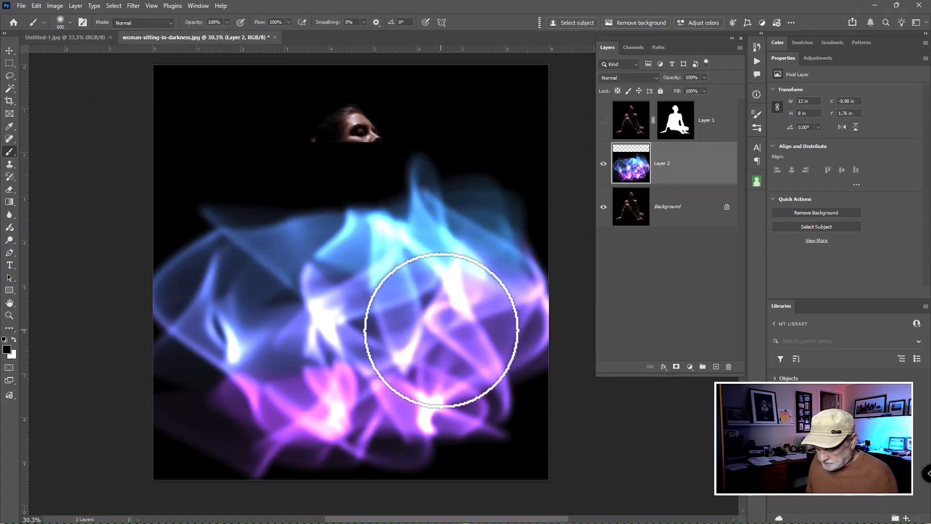
Scale the aurora overlay layer to about 87%, align it with the canvas's upper edge, and show the masked subject layer.
key(ctrl+t)
drag(459, 322, 463, 264)
drag(638, 435, 572, 391)
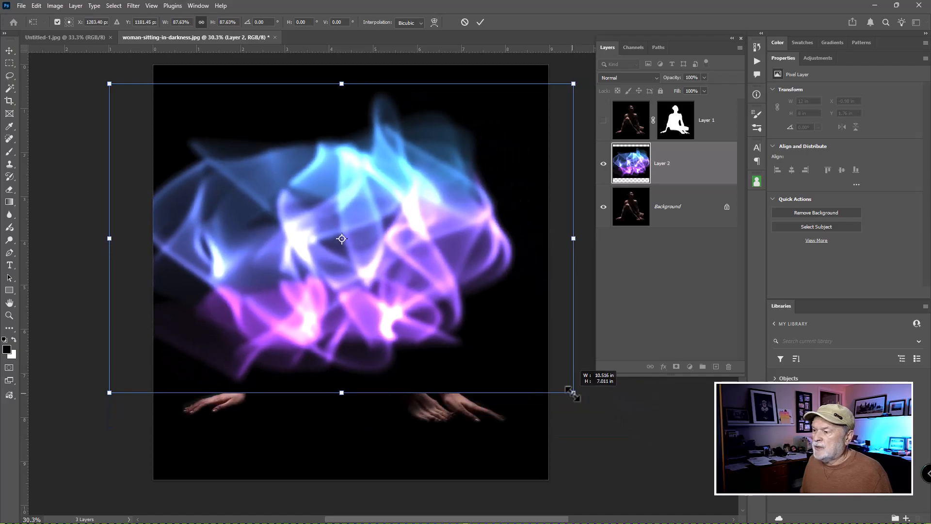
drag(403, 293, 417, 287)
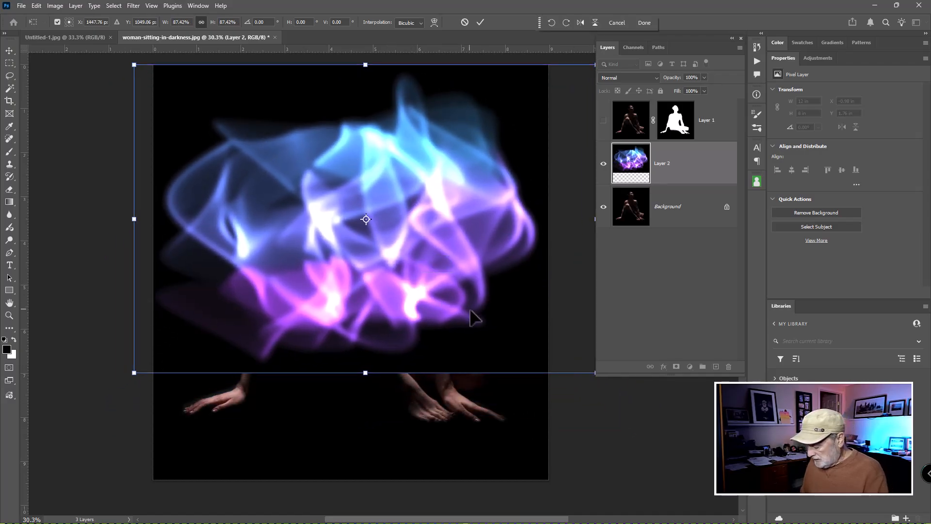
key(Return)
key(b)
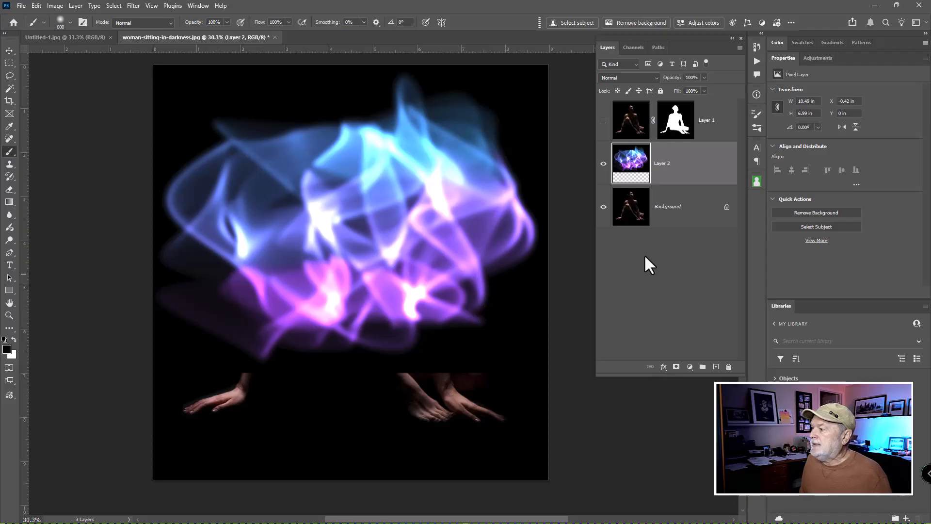
click(637, 138)
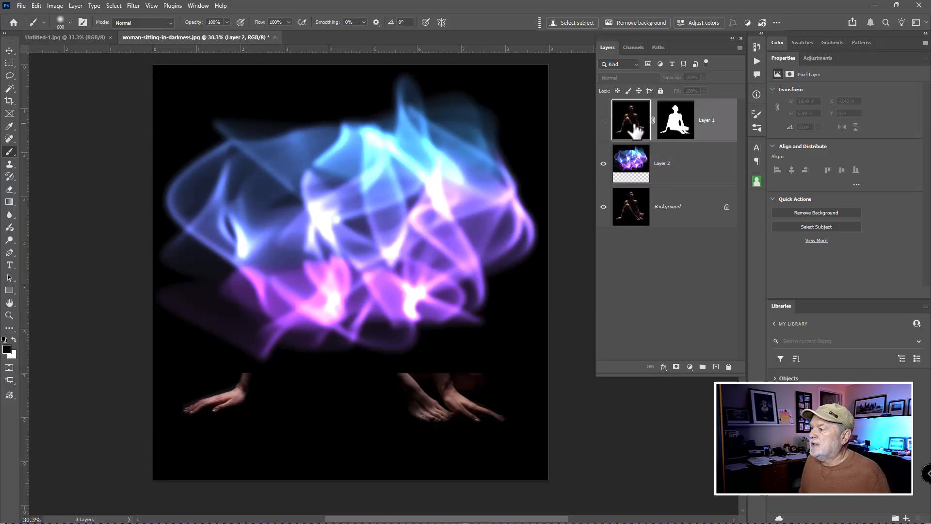
click(604, 121)
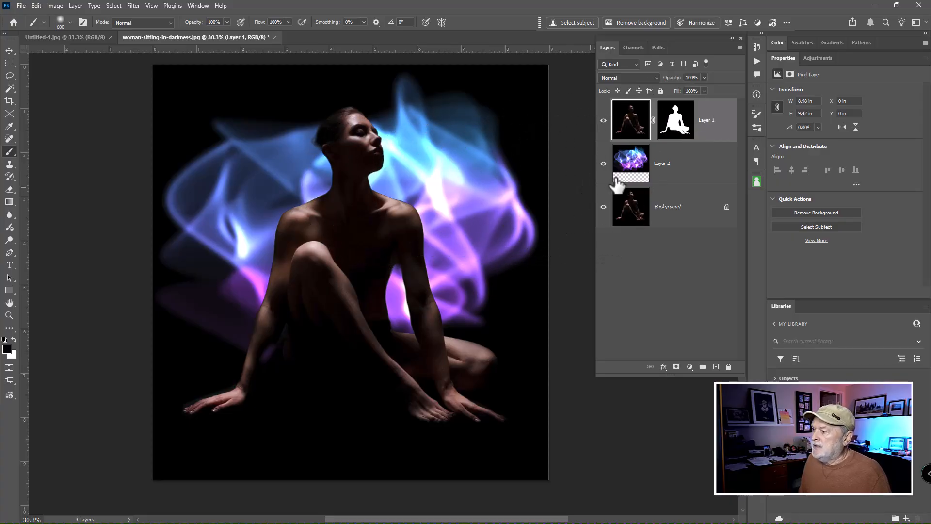
Set the aurora layer's blend mode to Screen while it is above the subject, and return it beneath the masked subject layer.
drag(626, 170, 628, 105)
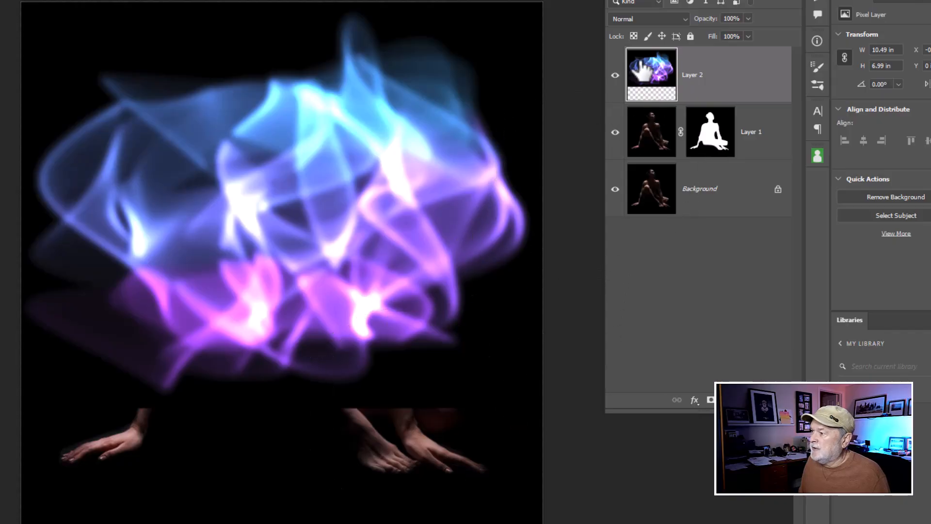
click(657, 20)
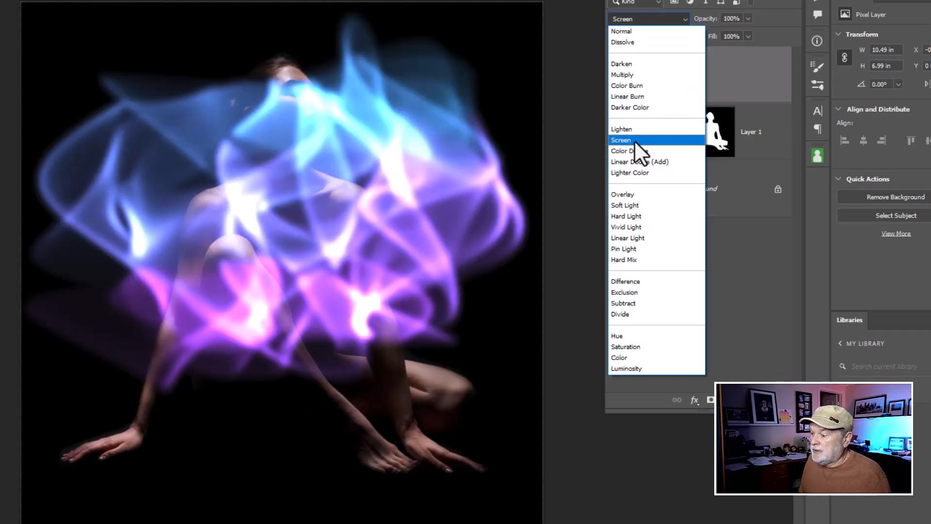
click(634, 140)
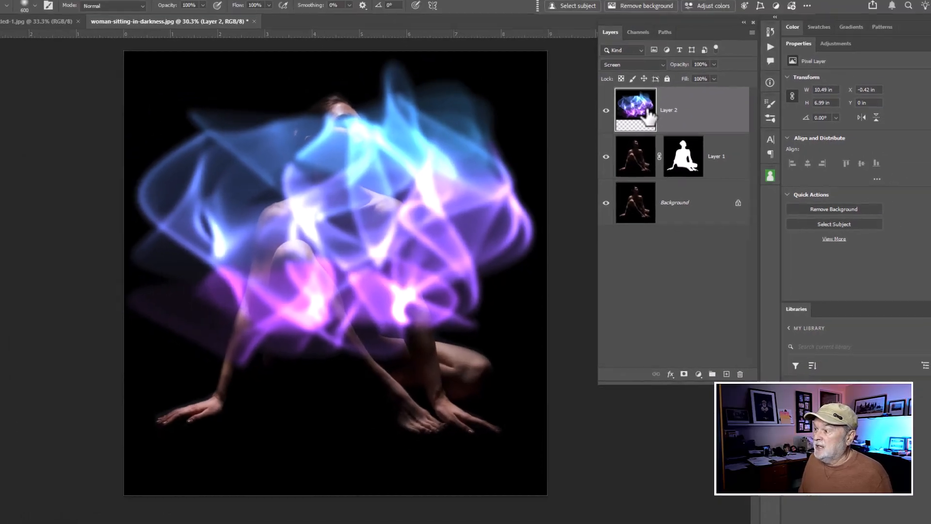
drag(669, 84, 640, 176)
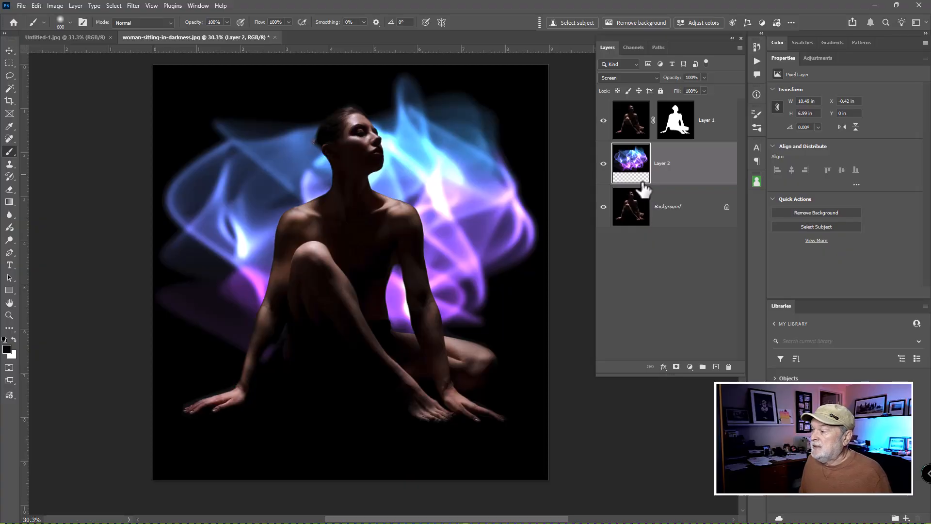
Add a pale cyan (#bef3f9) Inner Glow to the masked subject layer with Linear Light blending, 96% opacity, Edge source, and 75 px size.
click(676, 128)
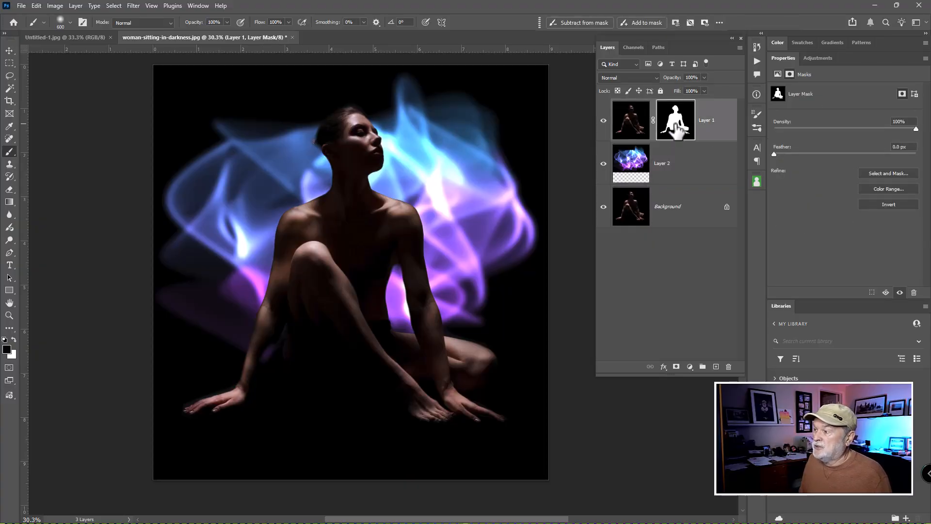
click(674, 123)
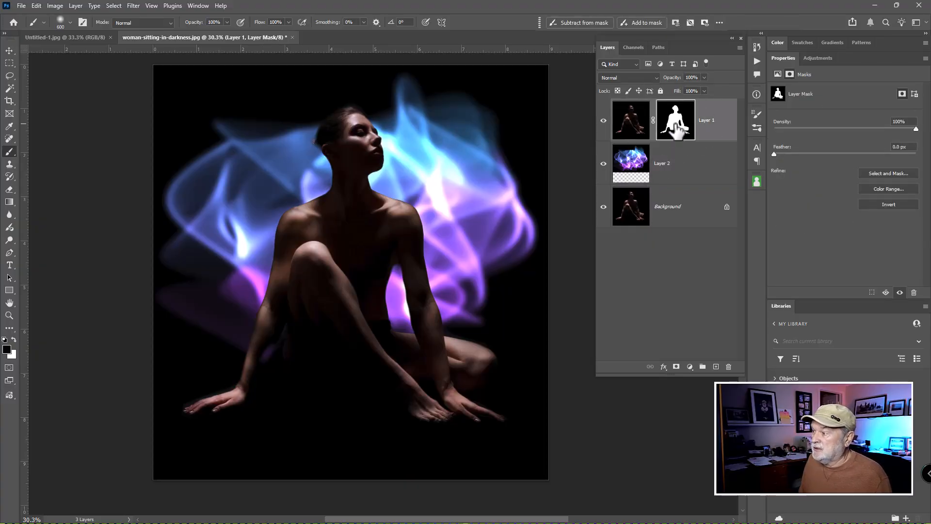
click(674, 124)
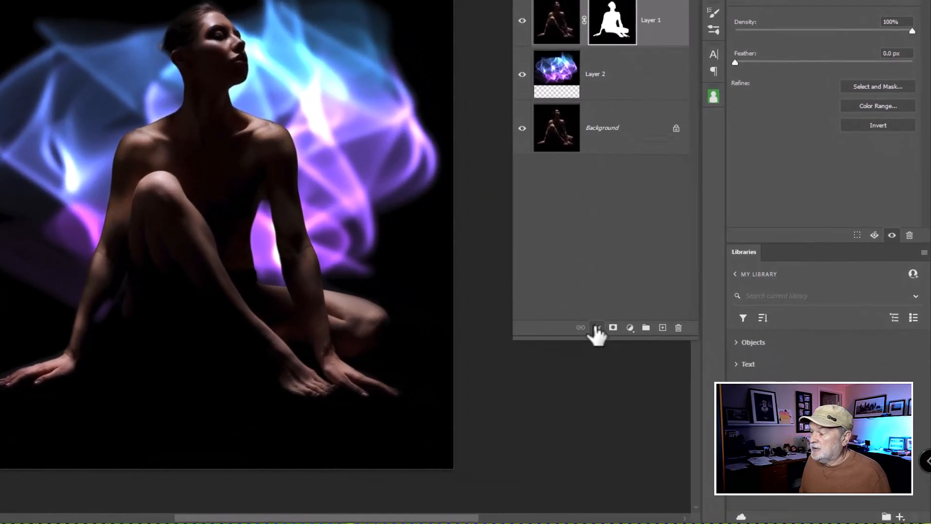
click(596, 327)
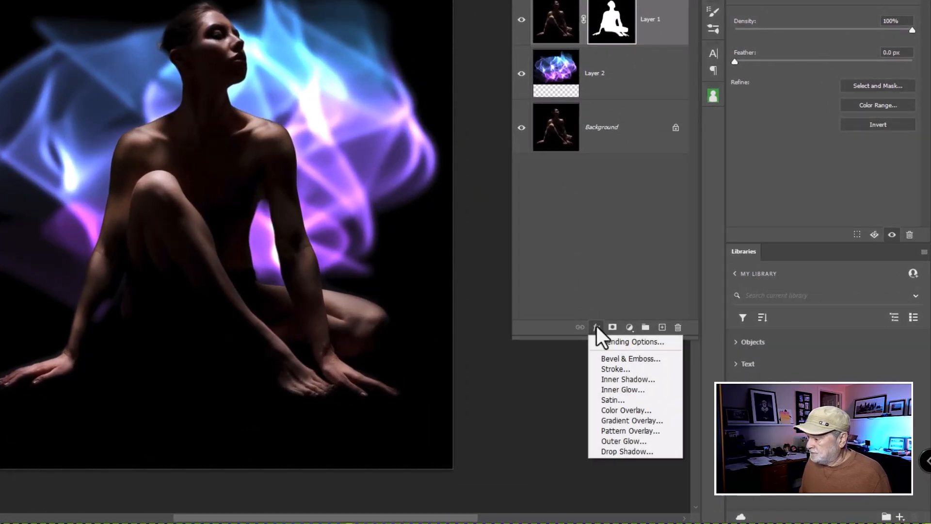
click(621, 391)
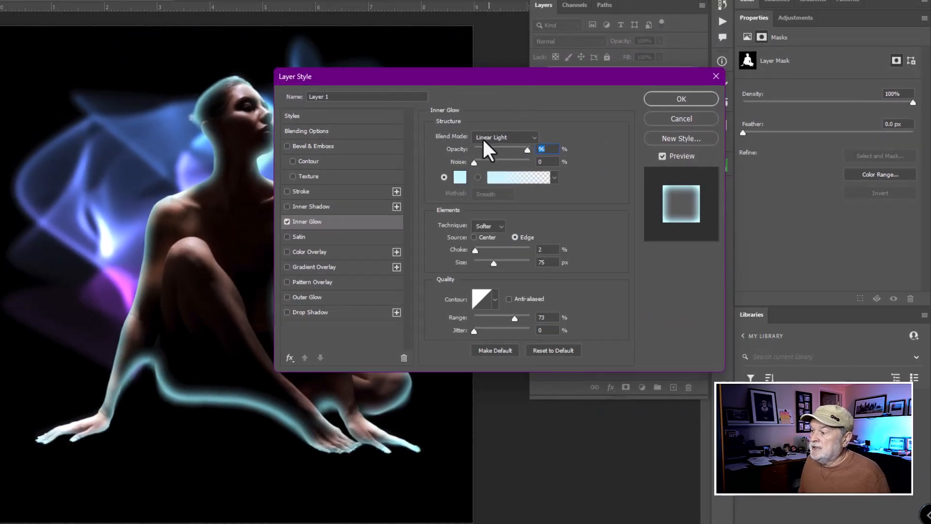
click(461, 178)
mouse_move(482, 158)
mouse_down()
mouse_move(503, 122)
mouse_move(469, 121)
mouse_move(483, 119)
mouse_up()
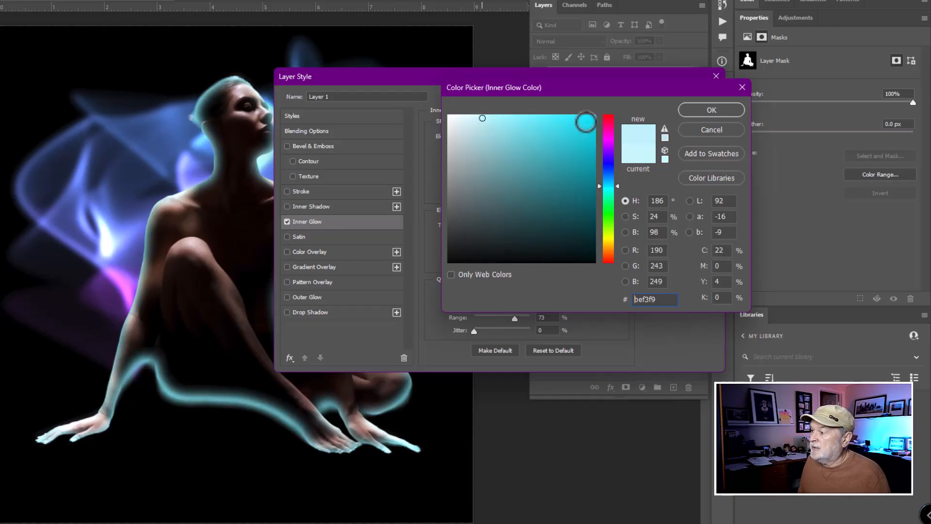
click(706, 109)
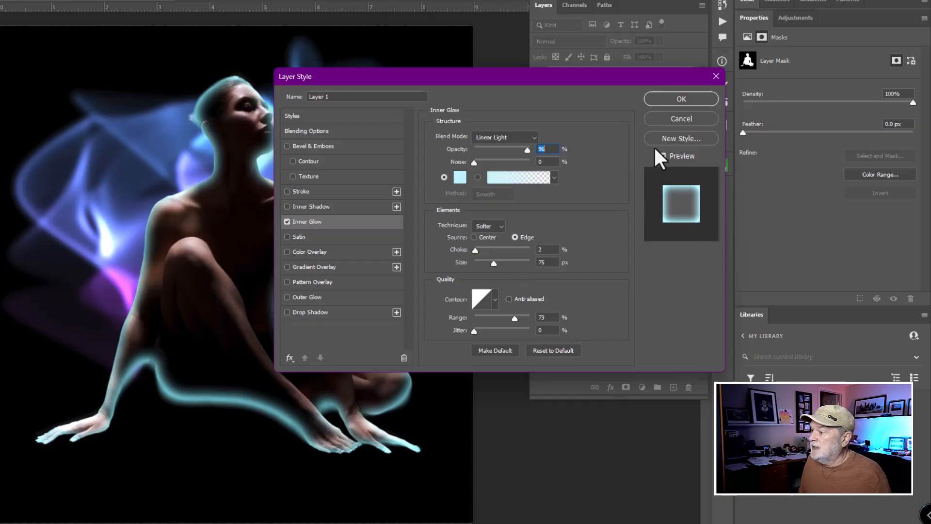
click(674, 101)
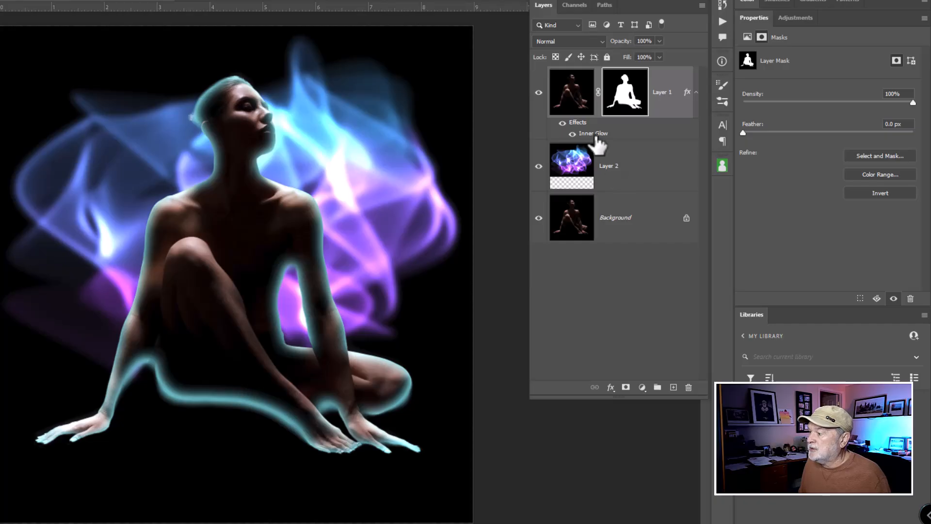
Convert the subject's Inner Glow effect into its own layer and compare the image with and without it.
right_click(594, 136)
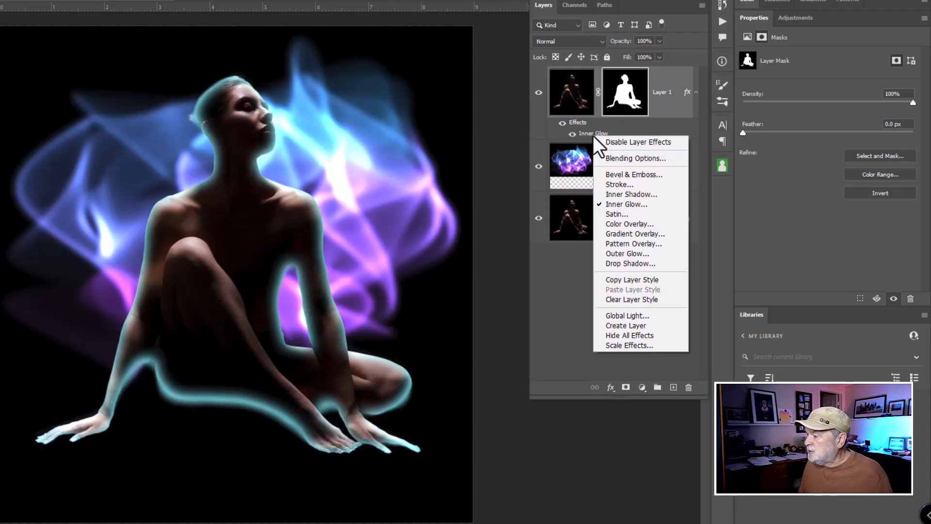
click(601, 326)
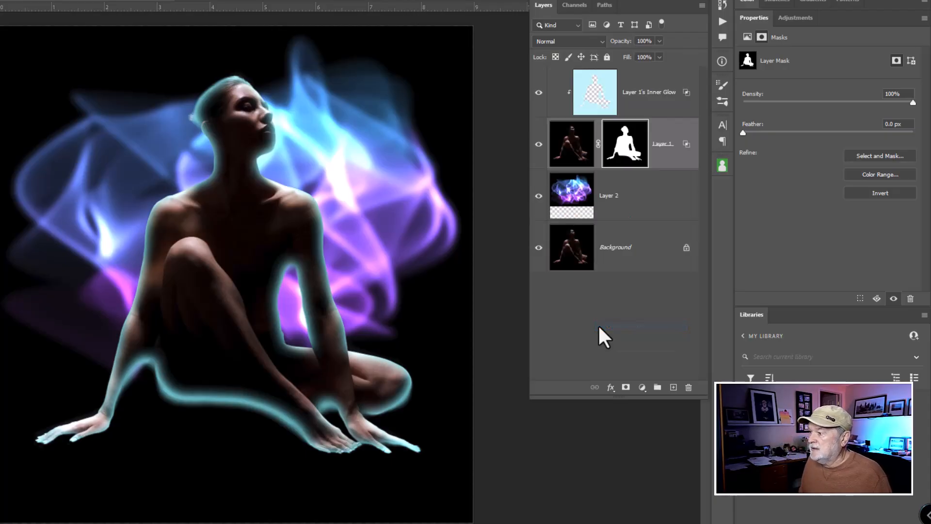
click(537, 93)
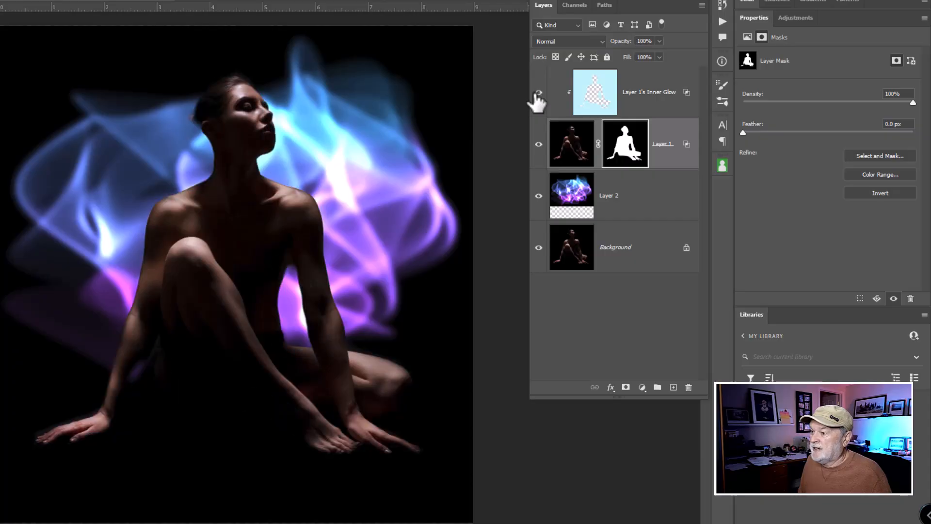
click(538, 92)
Add a layer mask to the Inner Glow layer and paint black over the glow around the subject's hands, feet and lower legs.
click(576, 92)
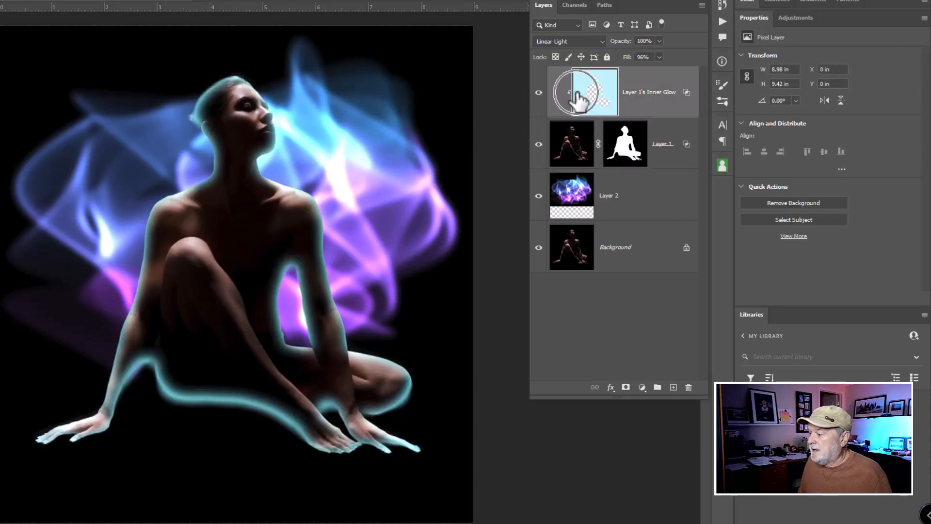
click(626, 388)
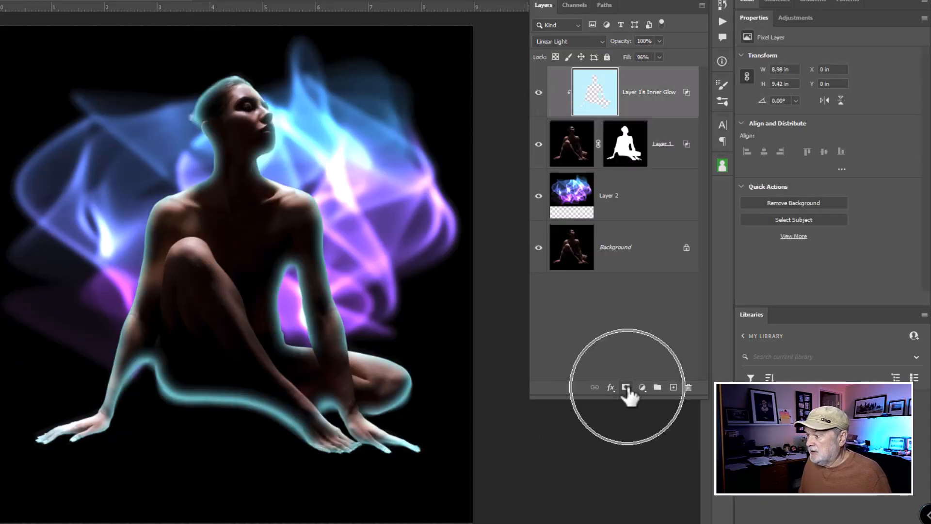
click(626, 388)
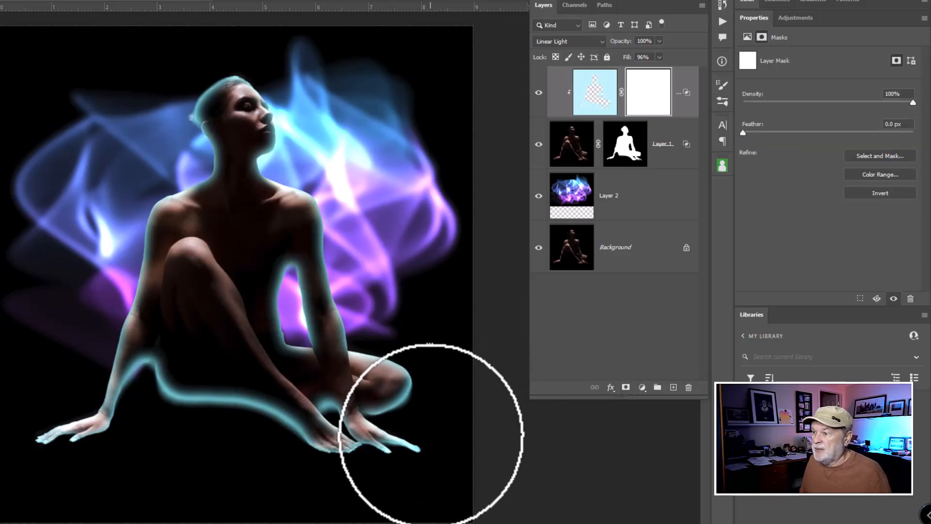
mouse_move(423, 452)
mouse_down()
mouse_move(420, 486)
mouse_move(316, 441)
mouse_move(50, 433)
mouse_move(119, 380)
mouse_move(397, 392)
mouse_move(322, 368)
mouse_move(135, 407)
mouse_move(312, 436)
mouse_move(5, 432)
mouse_move(342, 446)
mouse_up()
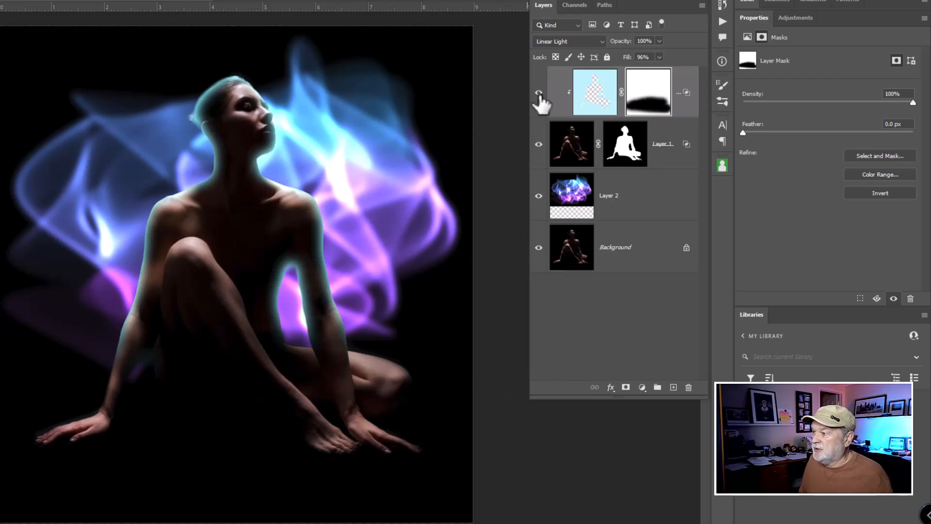
Compare the image with and without the masked glow layer and the aurora overlay, leaving both layers visible.
click(539, 94)
click(539, 93)
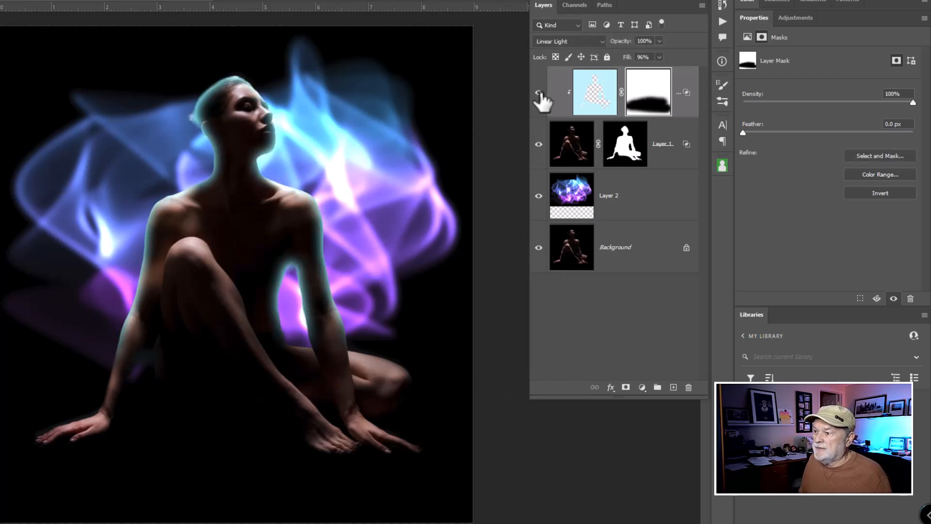
click(539, 93)
click(539, 93)
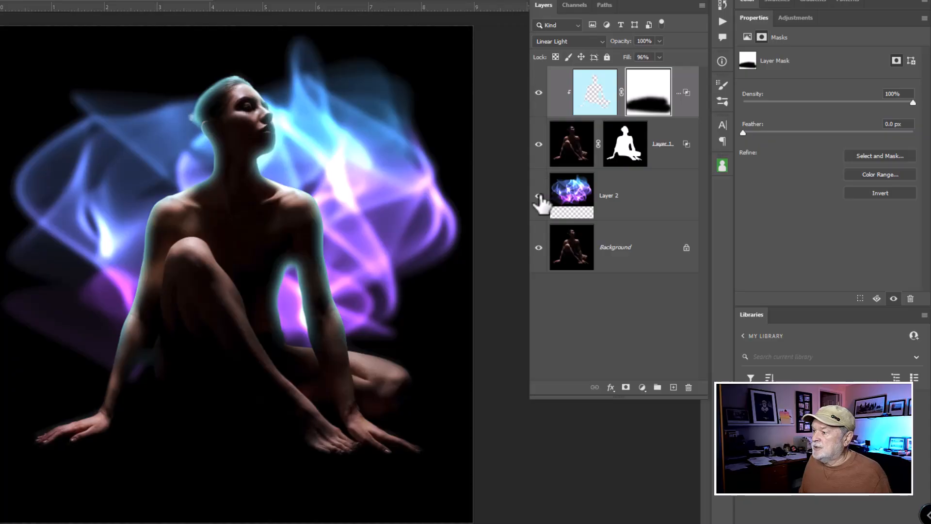
click(538, 195)
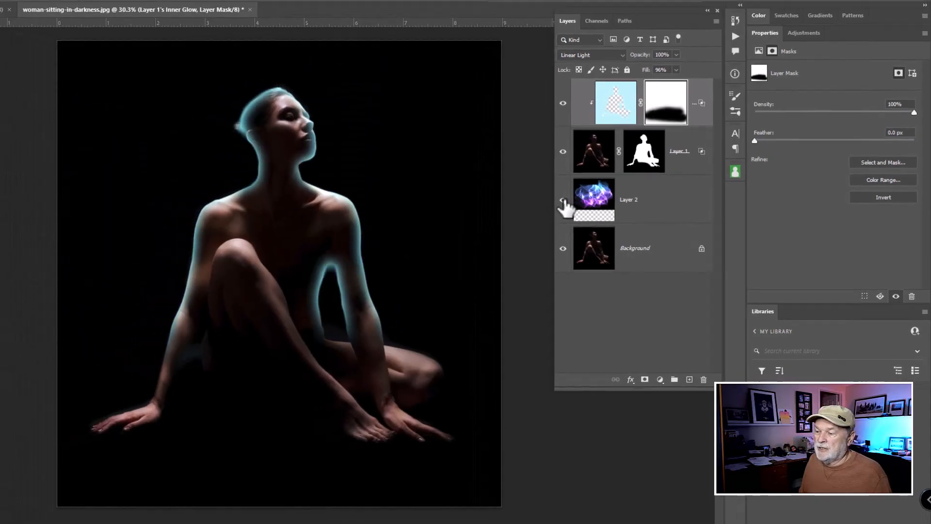
click(562, 200)
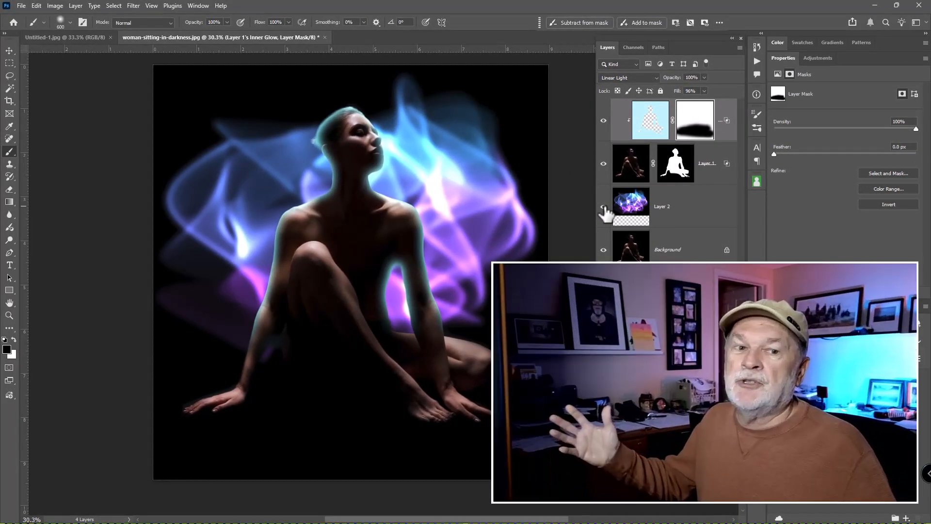